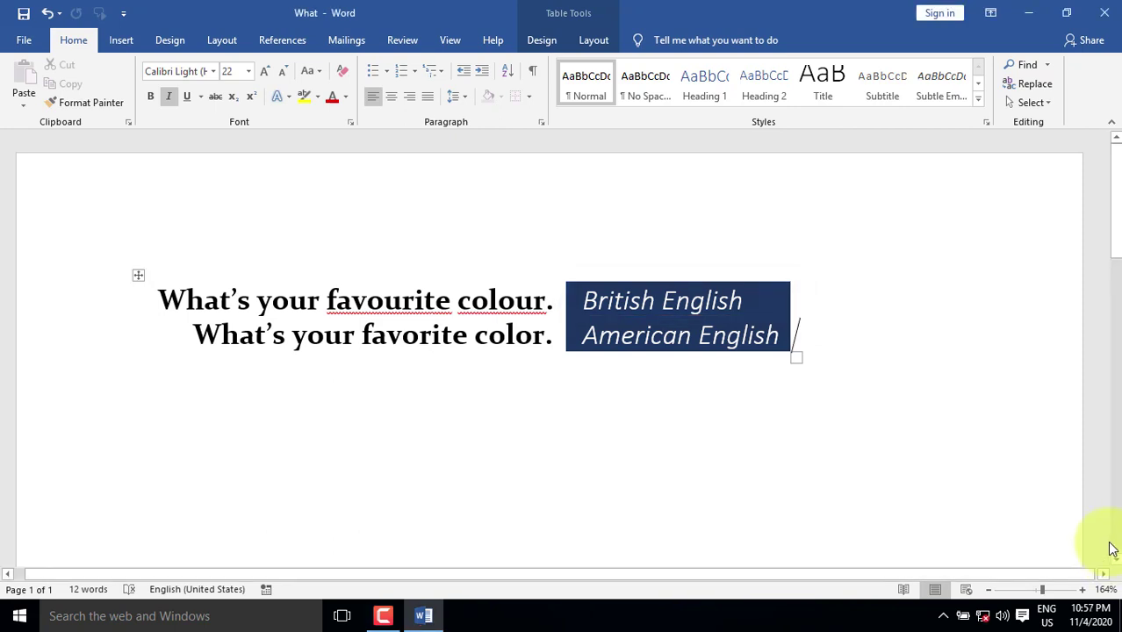
In Word Options' Language settings, pick English (United Kingdom) from the additional editing languages list.
click(24, 44)
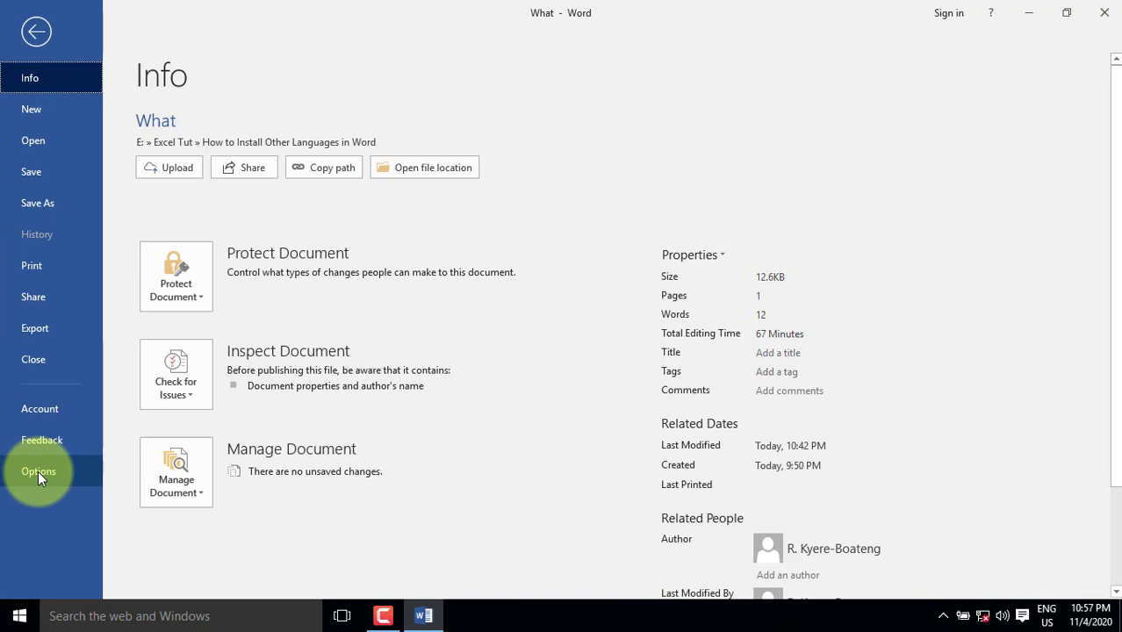
click(38, 470)
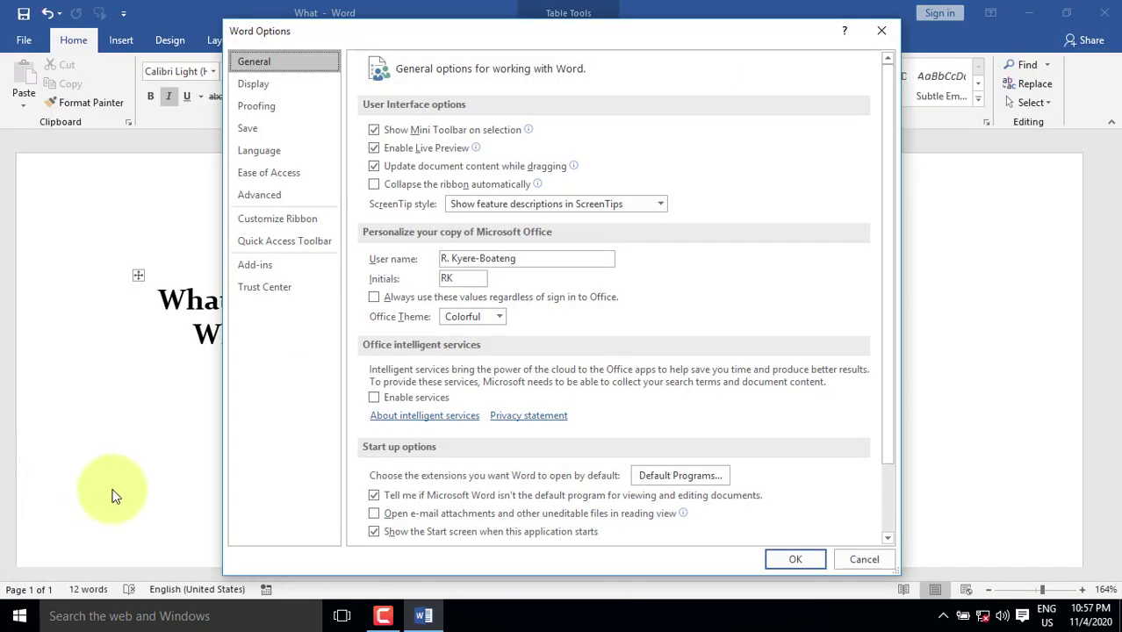
click(272, 157)
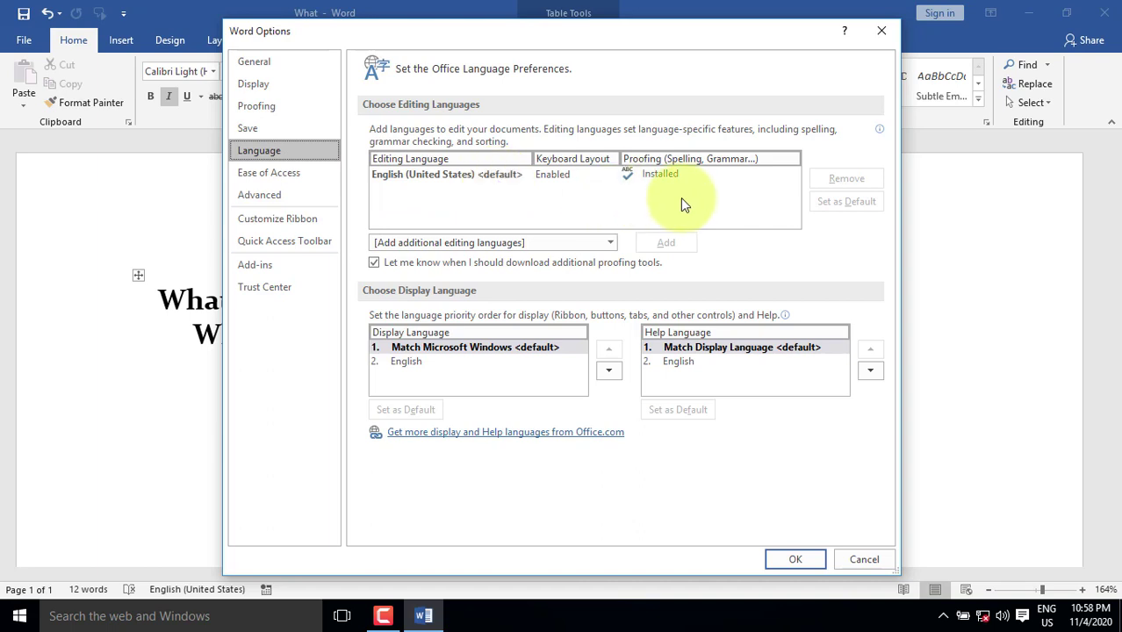
click(611, 244)
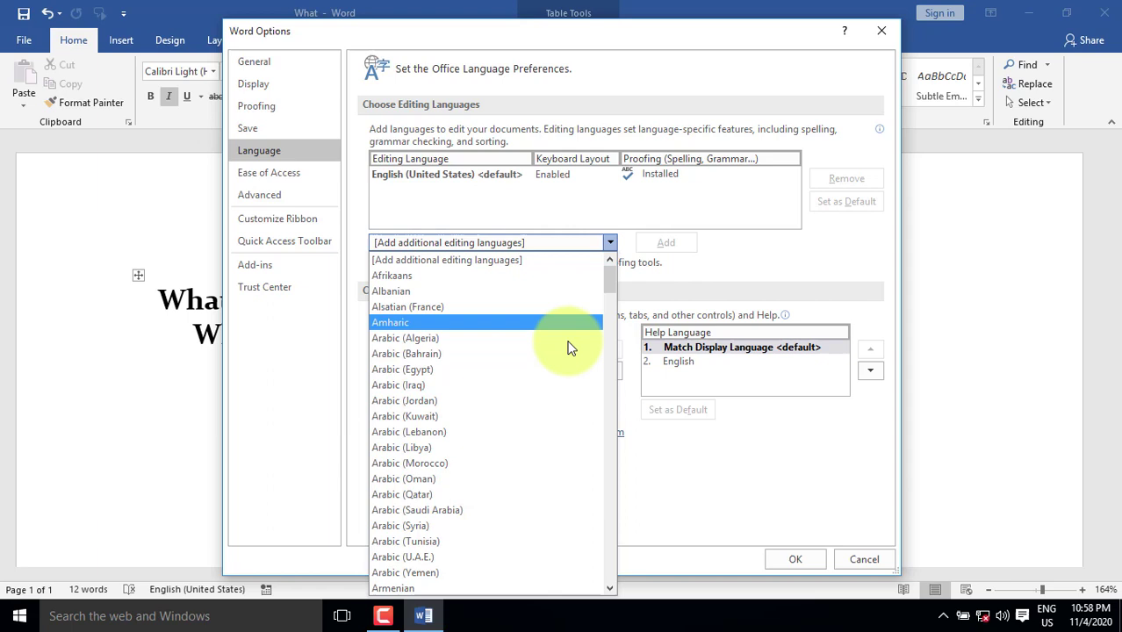
scroll(510, 500, down, 15)
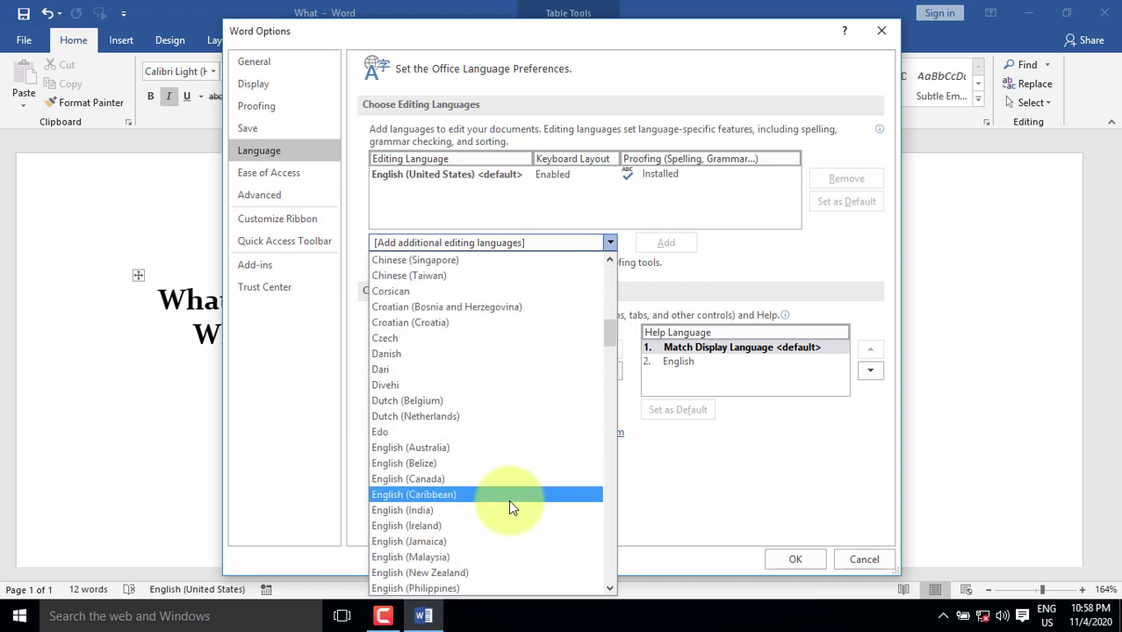
scroll(508, 500, down, 3)
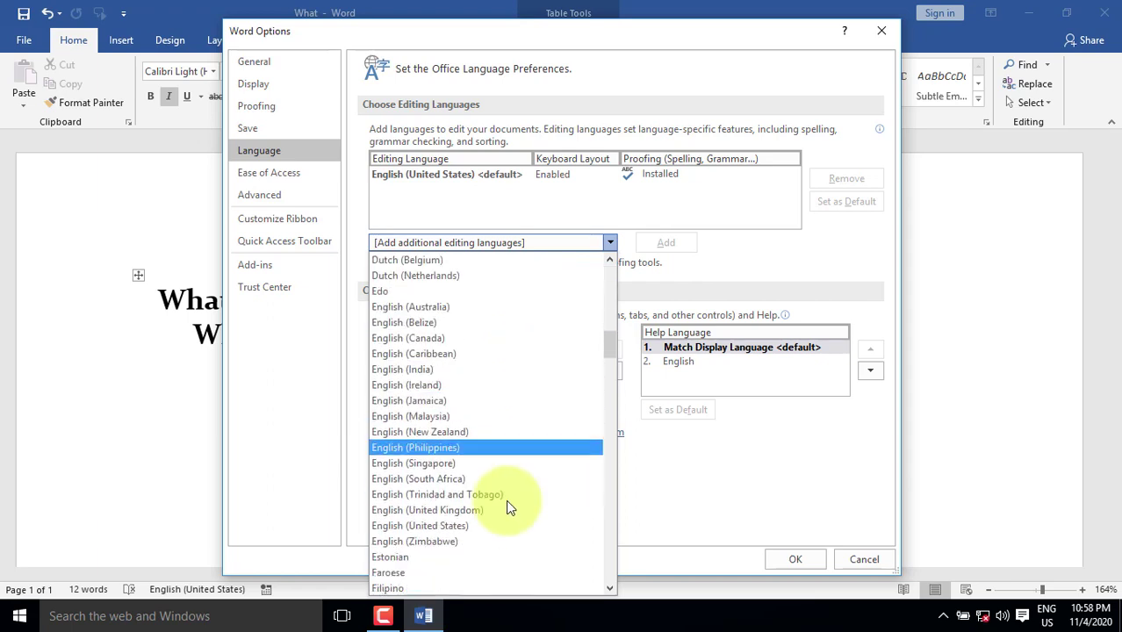
click(454, 511)
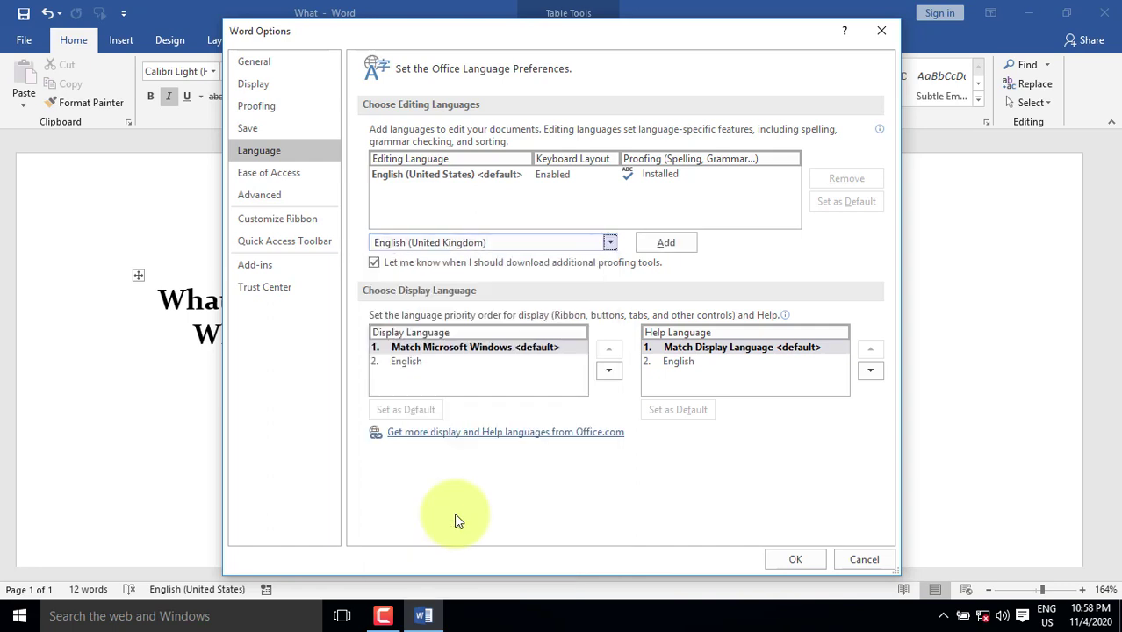
Add English (United Kingdom), confirm it as the default editing language, and apply Word Options.
click(667, 242)
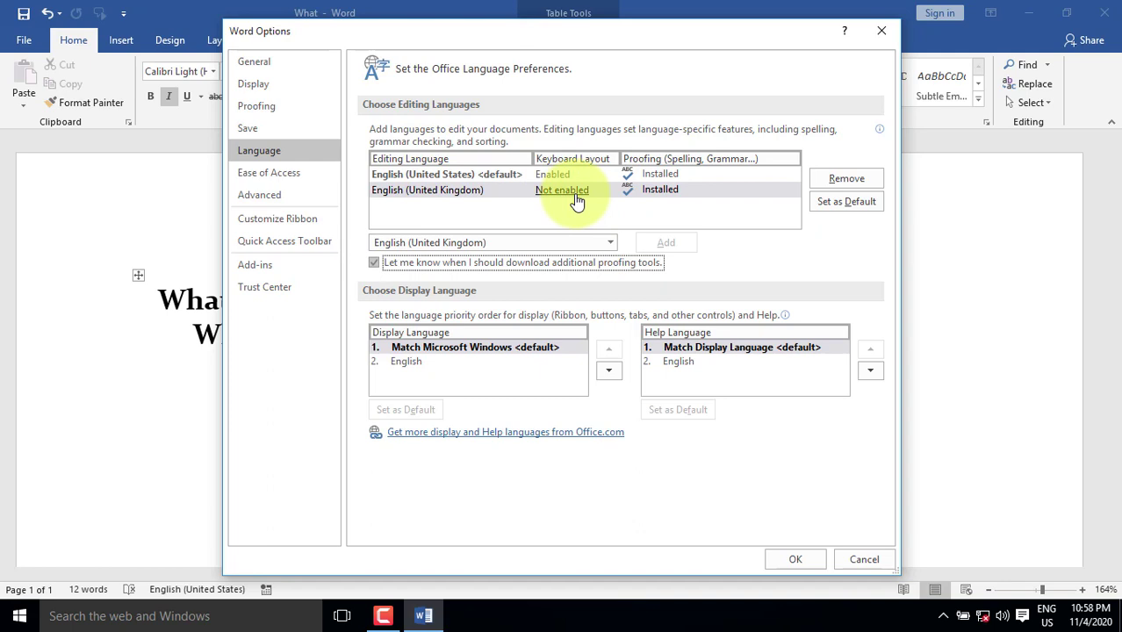
click(835, 207)
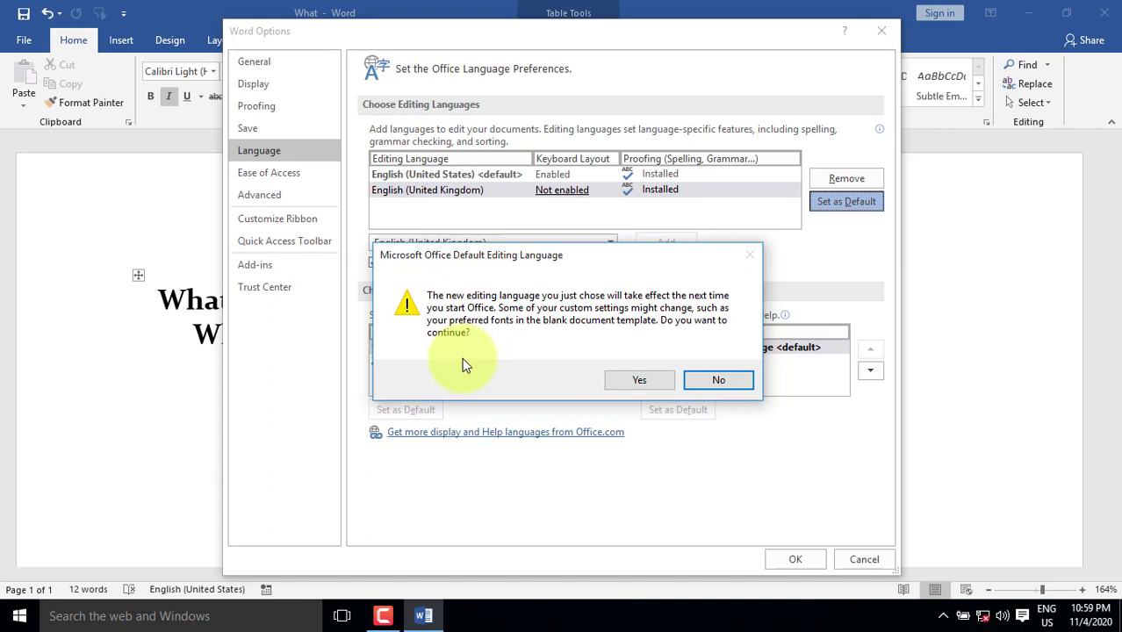
click(634, 380)
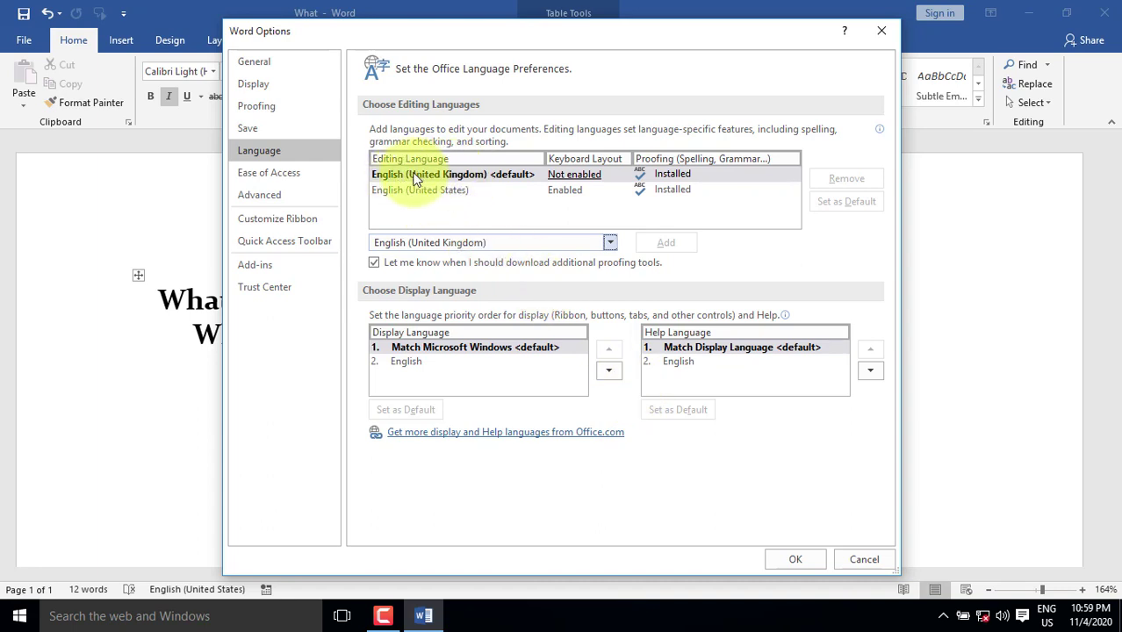
click(770, 559)
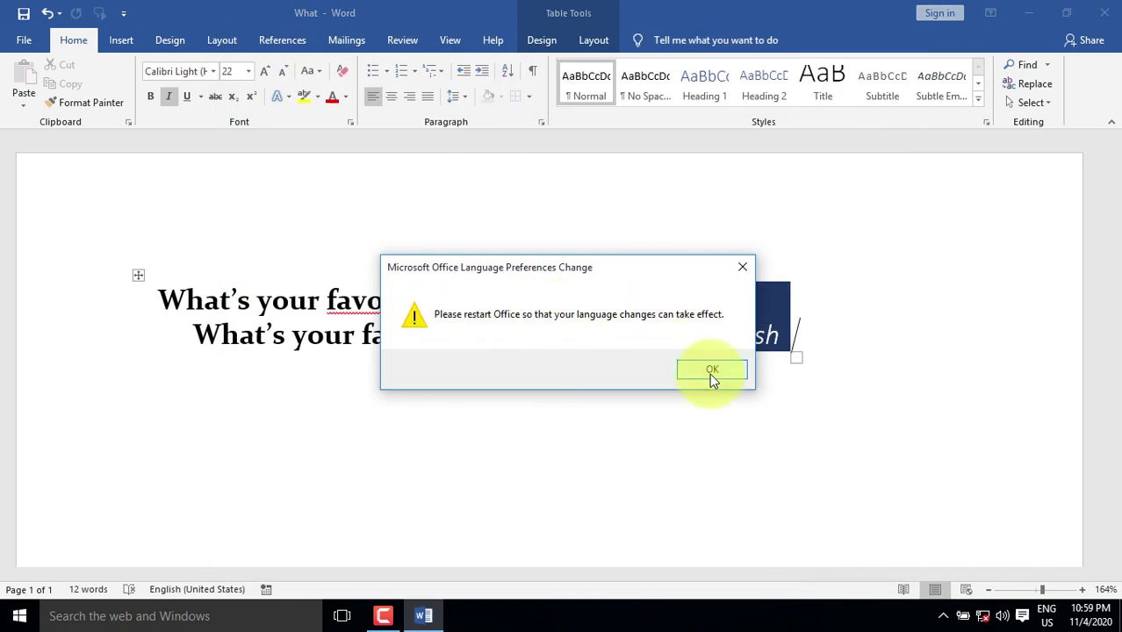
Dismiss the restart notice and set English (United Kingdom) as the default proofing language from the status bar.
click(711, 371)
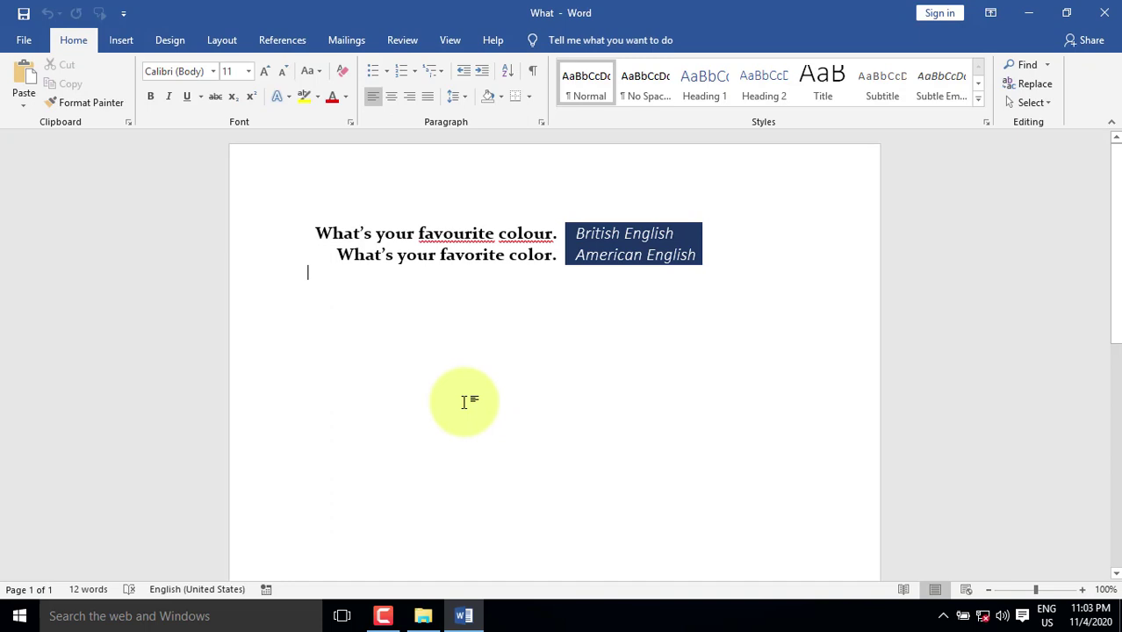
click(226, 590)
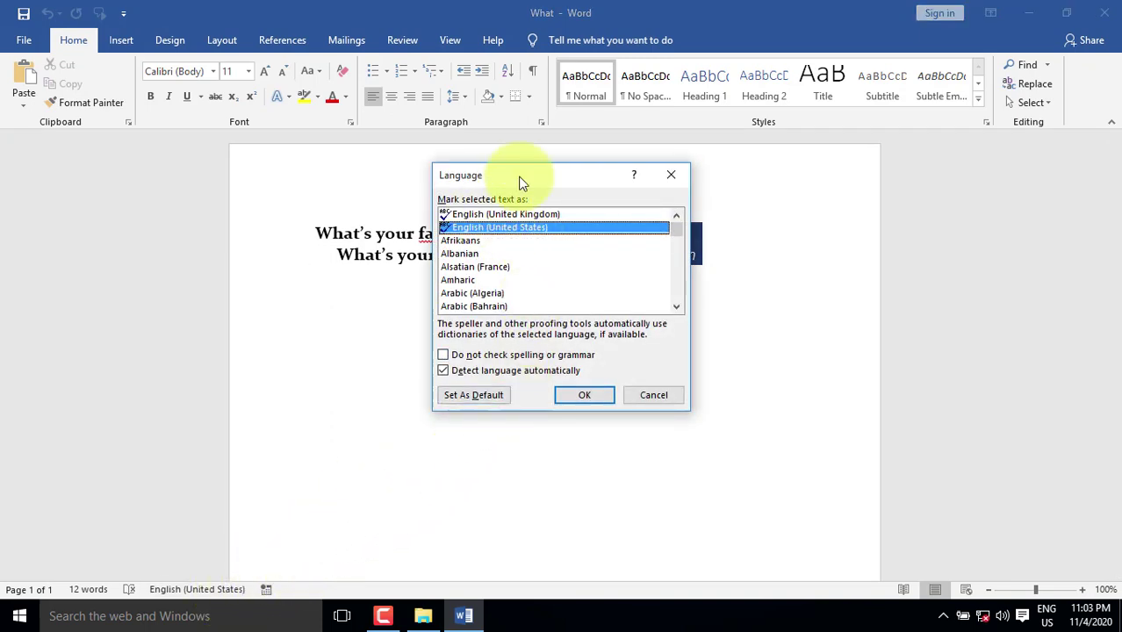
drag(520, 182, 823, 181)
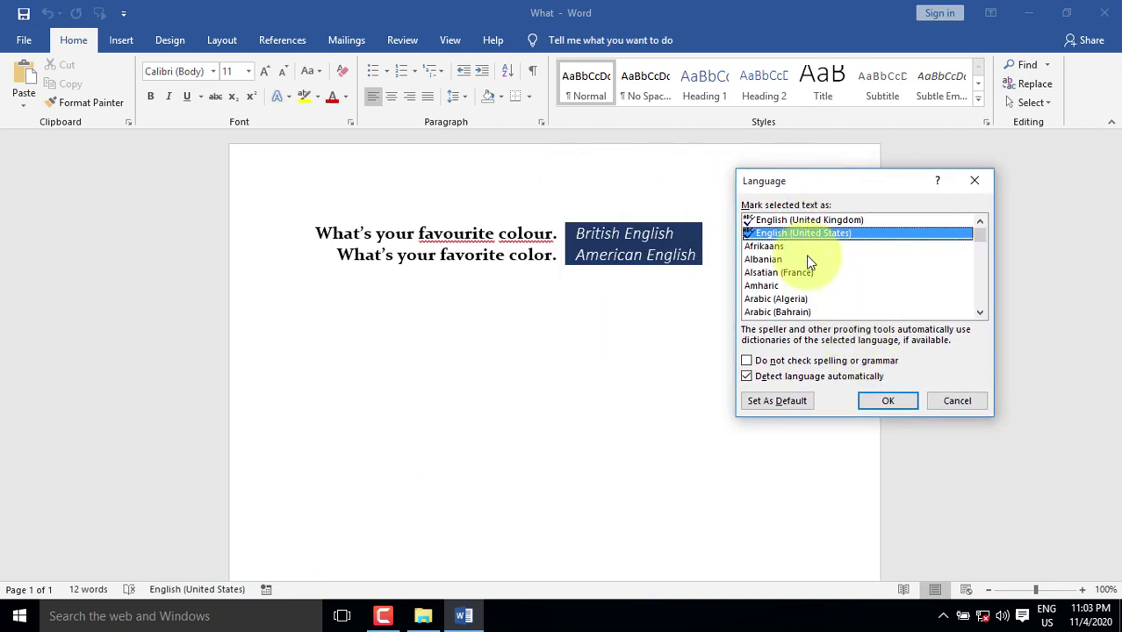
click(795, 221)
click(790, 407)
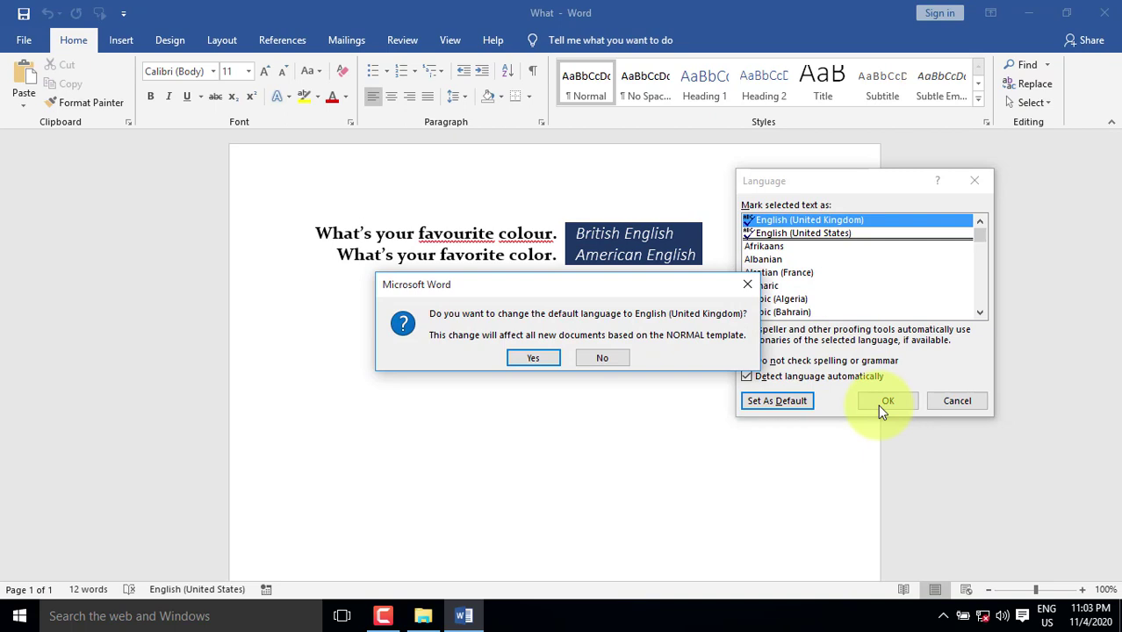
click(533, 360)
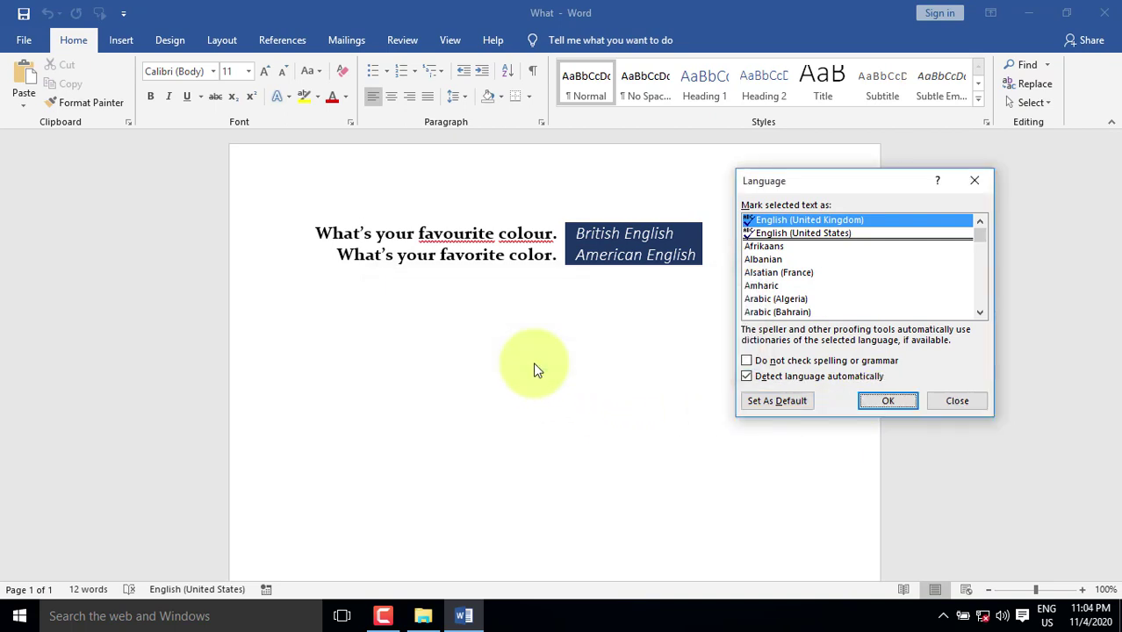
click(871, 405)
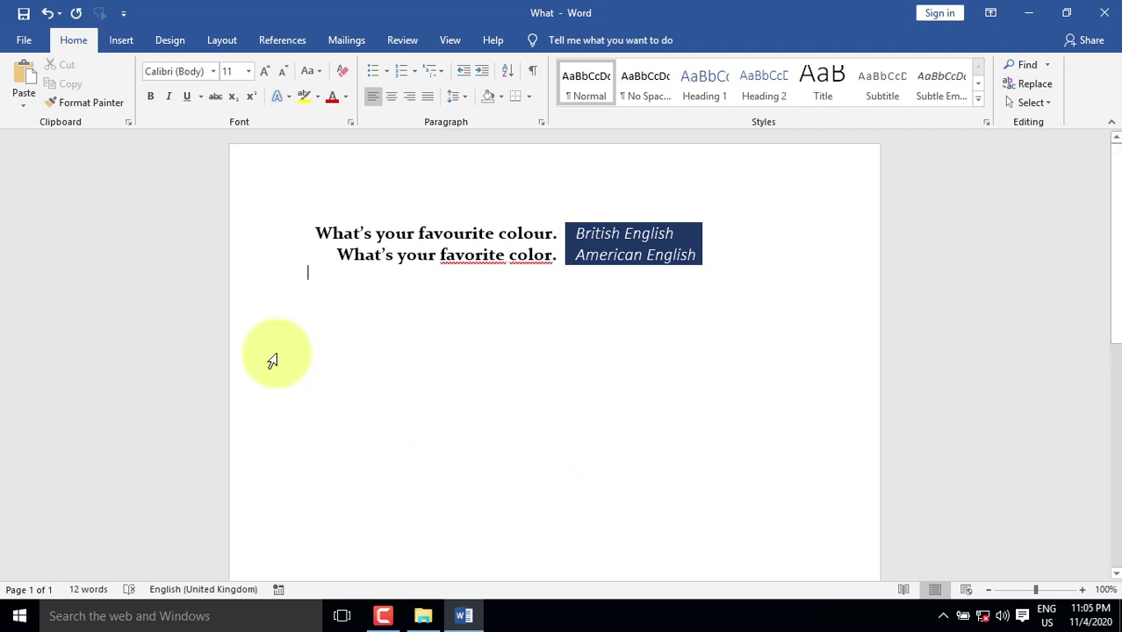
Through Review > Language, set English (United States) as the default proofing language, flagging 'favourite' and 'colour'.
click(411, 42)
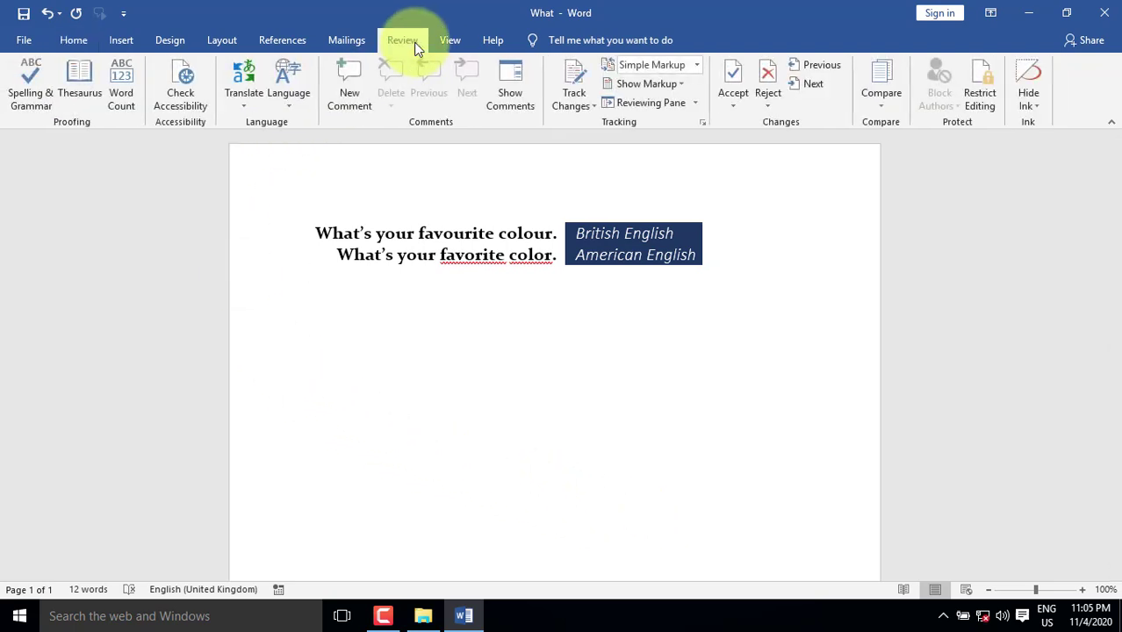
click(291, 103)
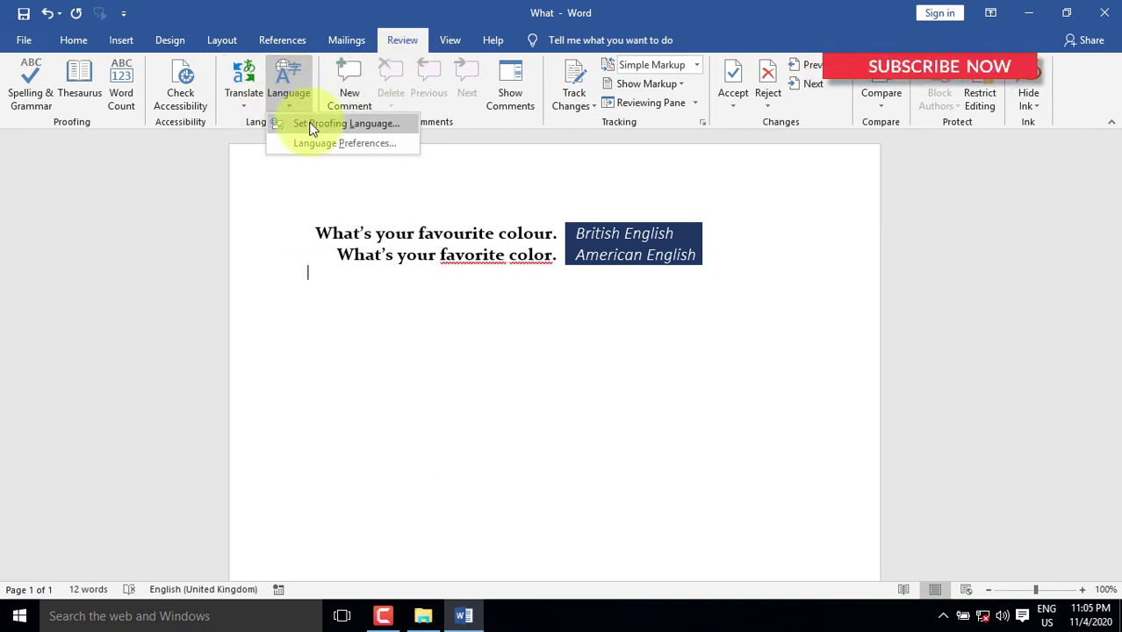
click(312, 128)
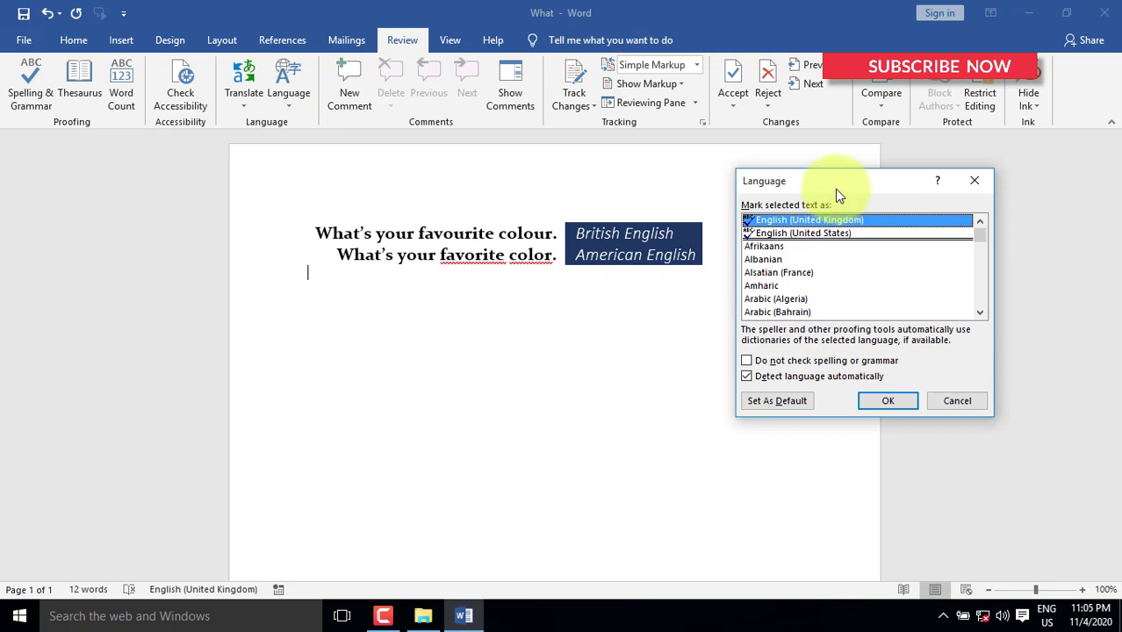
mouse_move(837, 189)
mouse_down()
mouse_move(894, 185)
mouse_move(835, 184)
mouse_up()
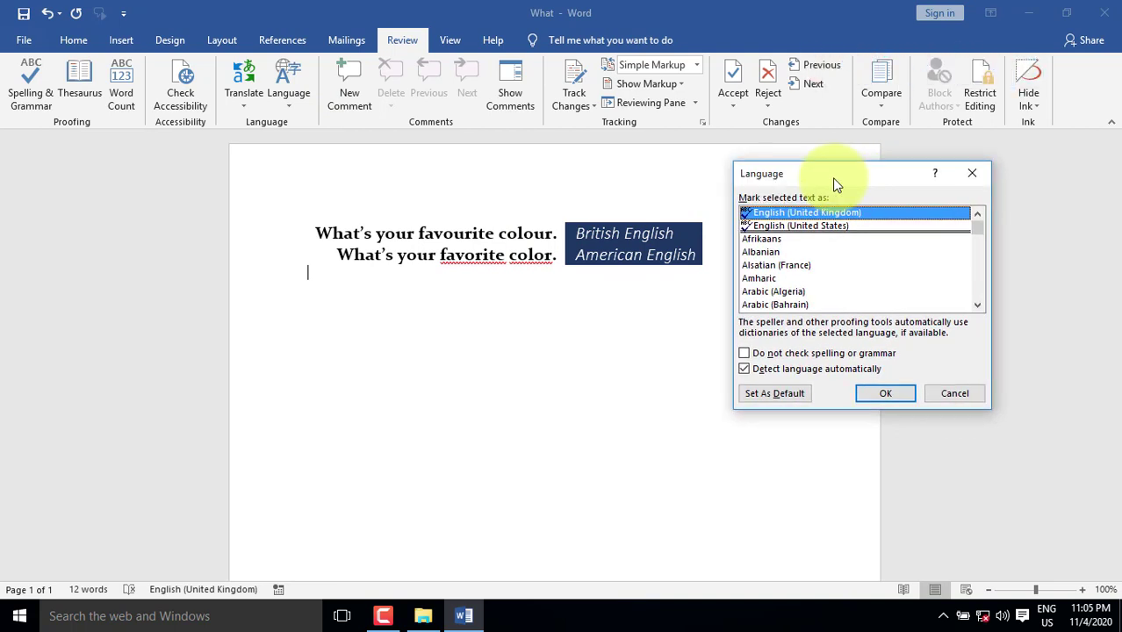
click(787, 227)
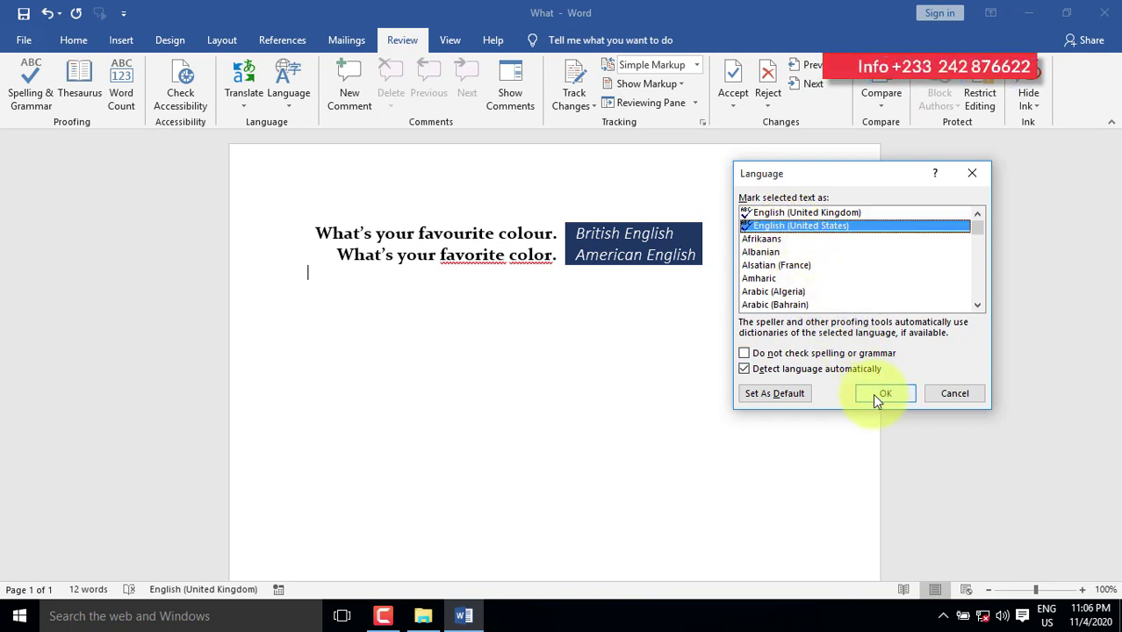
click(766, 392)
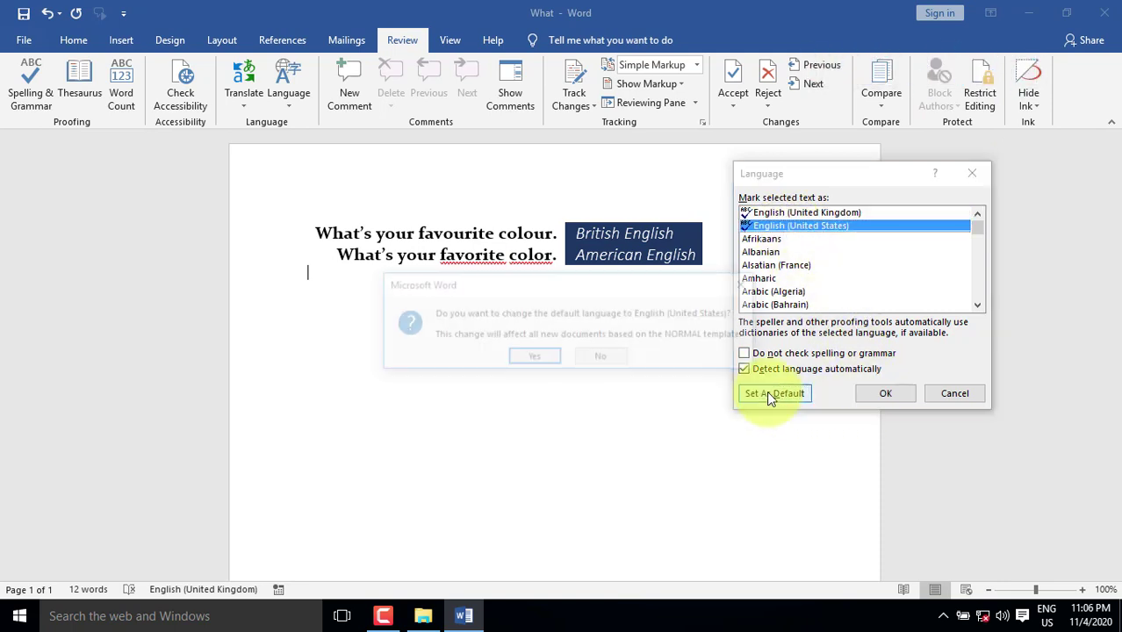
click(526, 360)
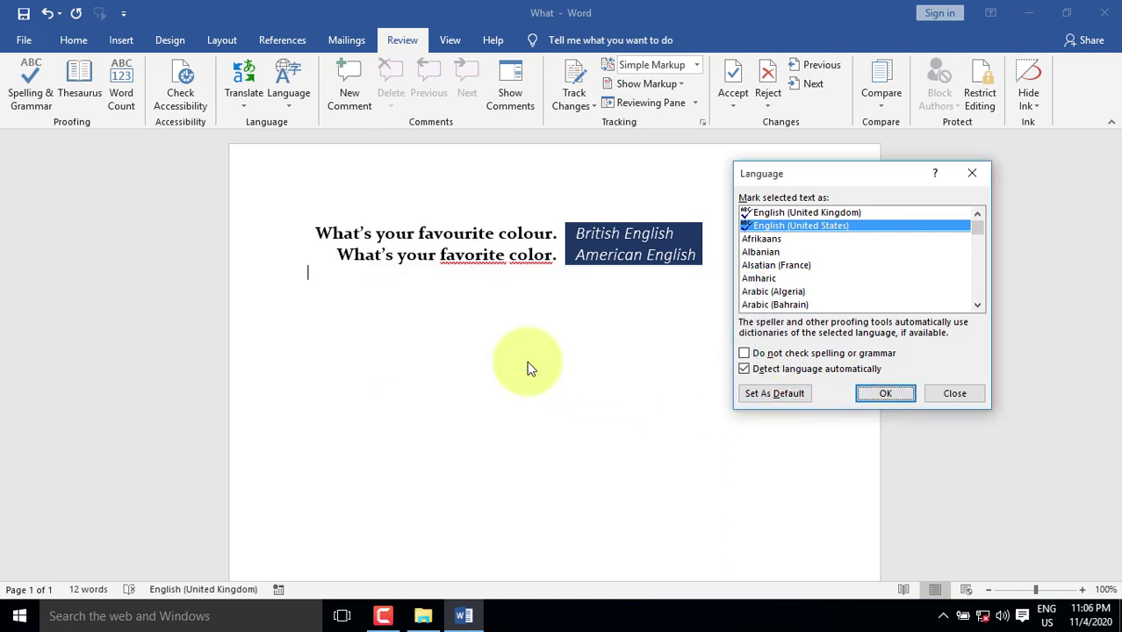
click(885, 394)
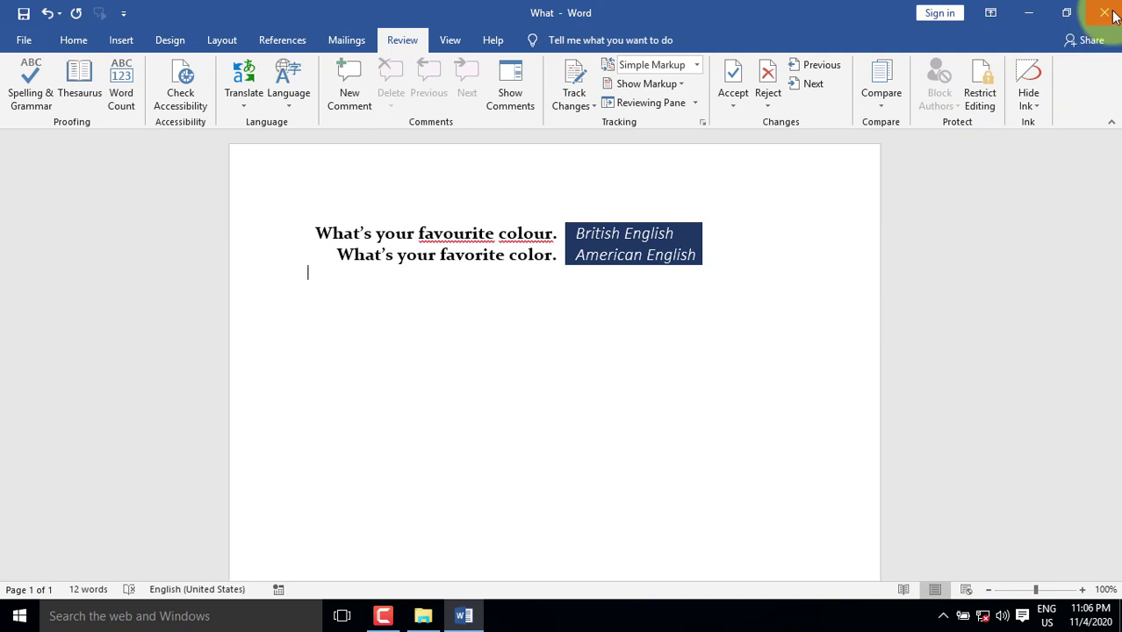
Choose Alsatian (France) in Set Proofing Language and confirm it as the new default.
click(288, 88)
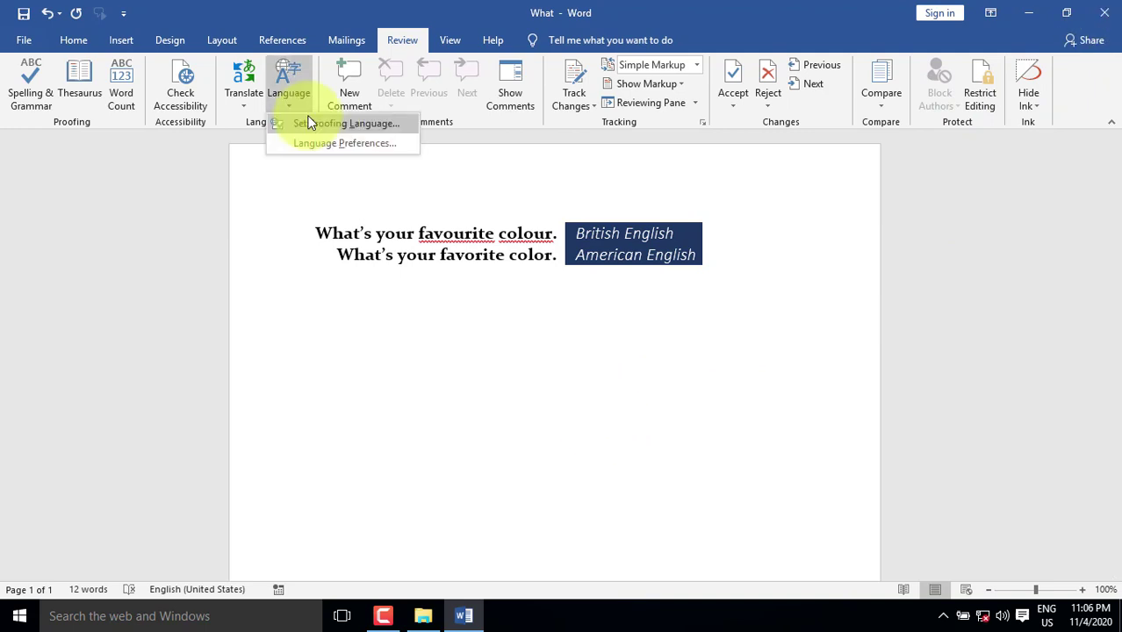
click(310, 125)
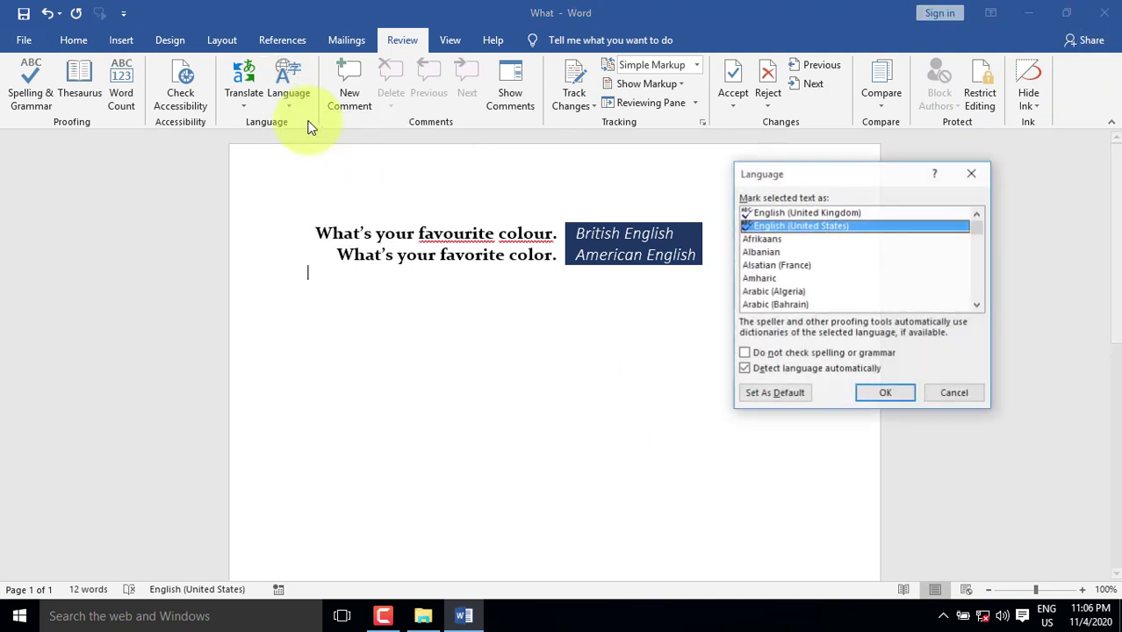
click(793, 266)
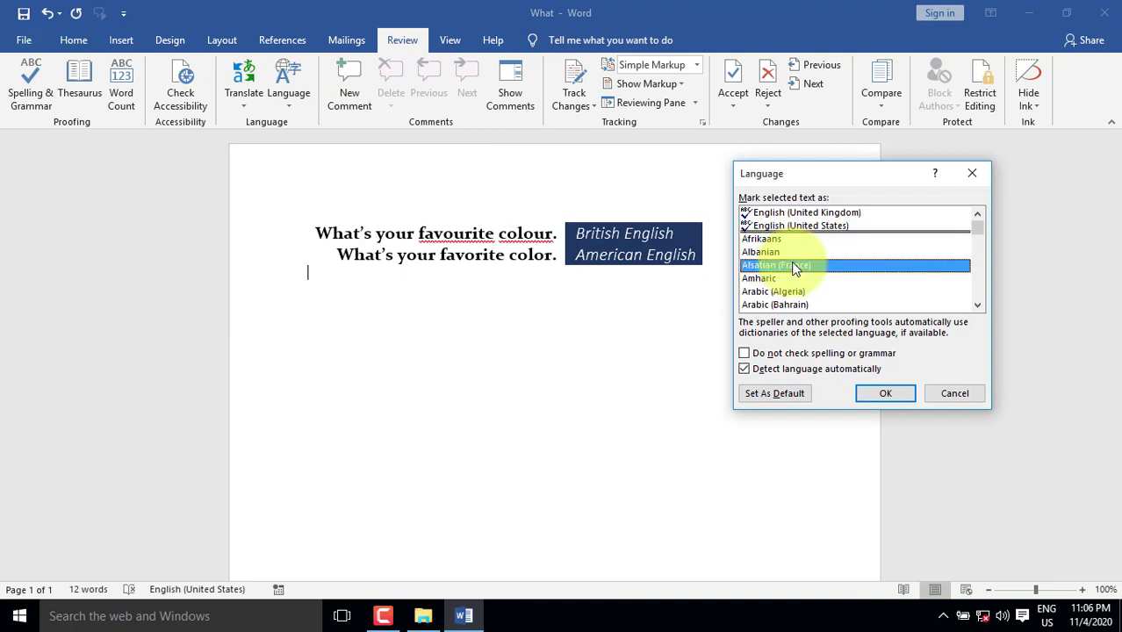
click(783, 397)
click(533, 358)
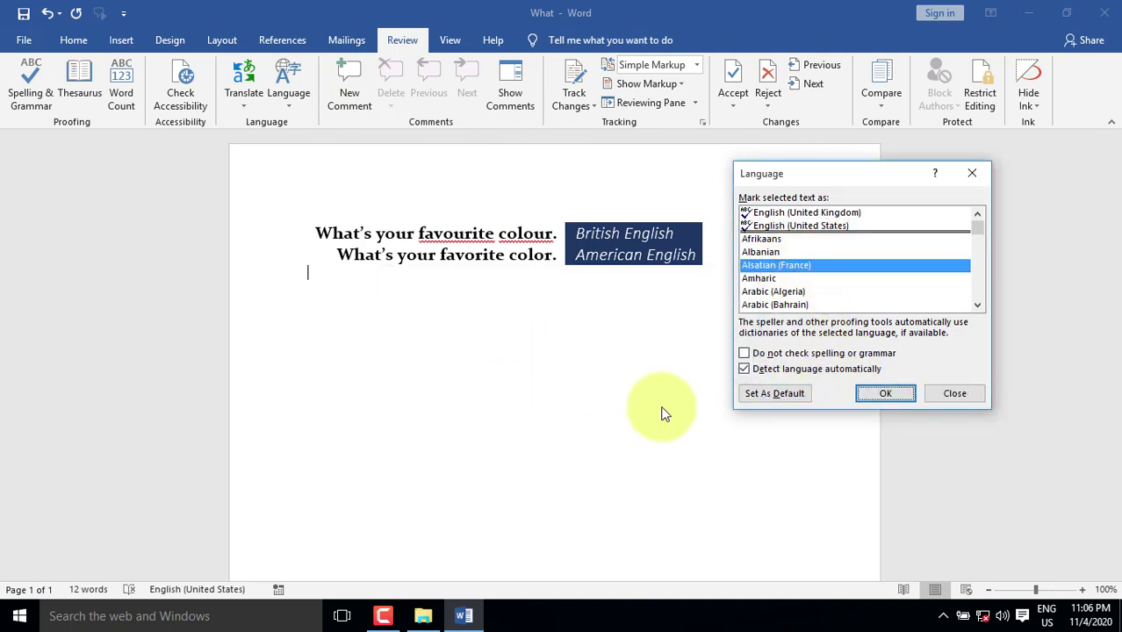
click(871, 396)
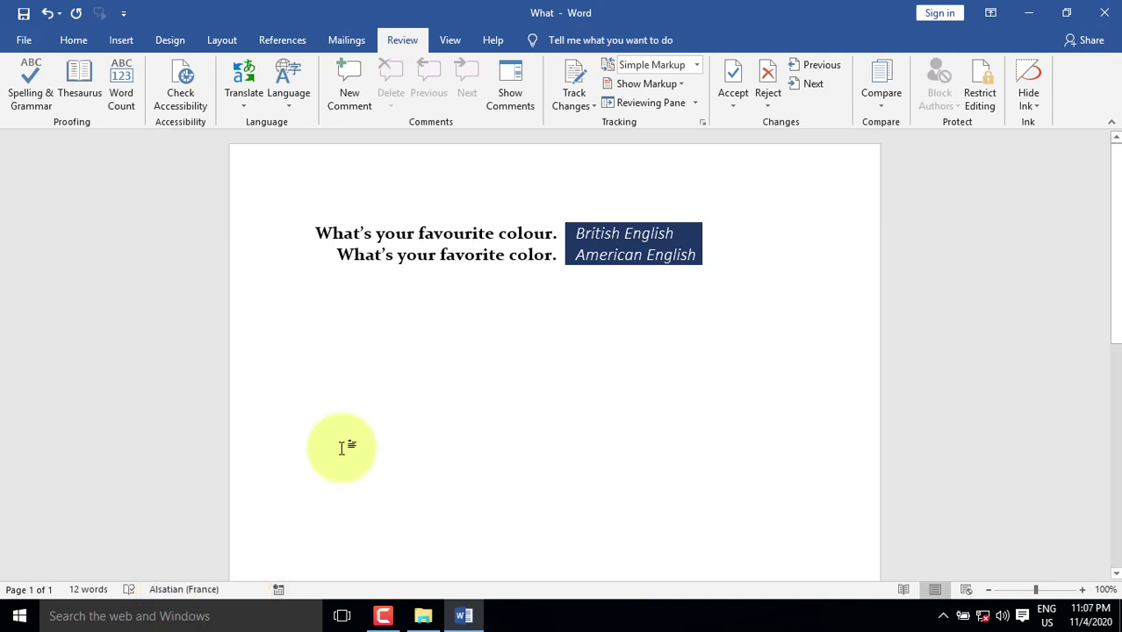
Scroll the proofing language list to French (France), confirm it as the default, and apply.
click(289, 87)
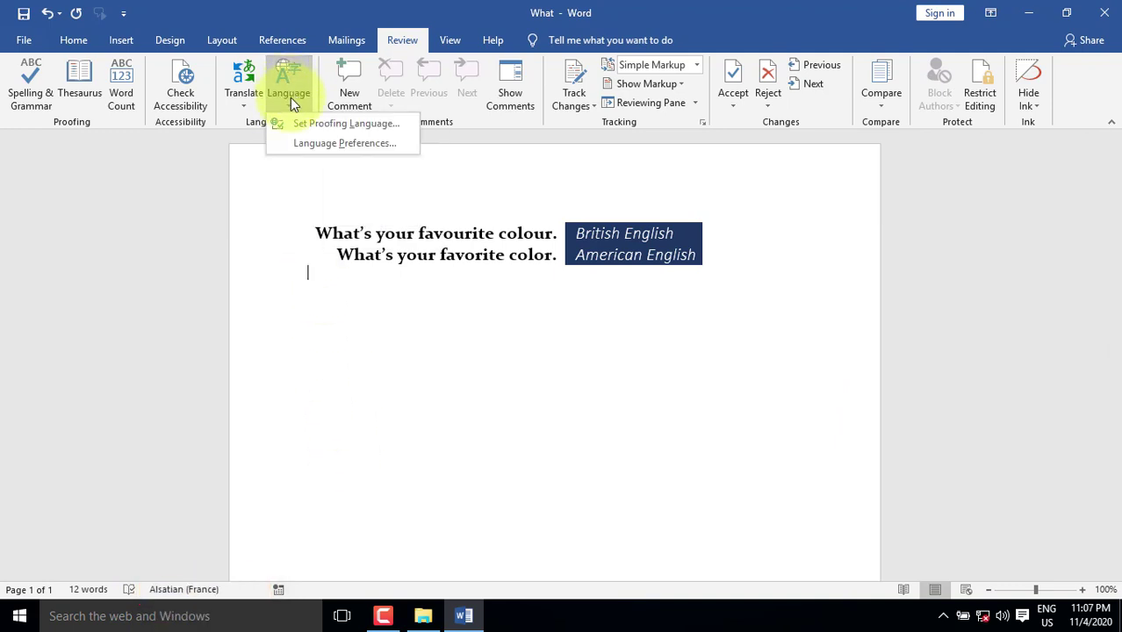
click(301, 122)
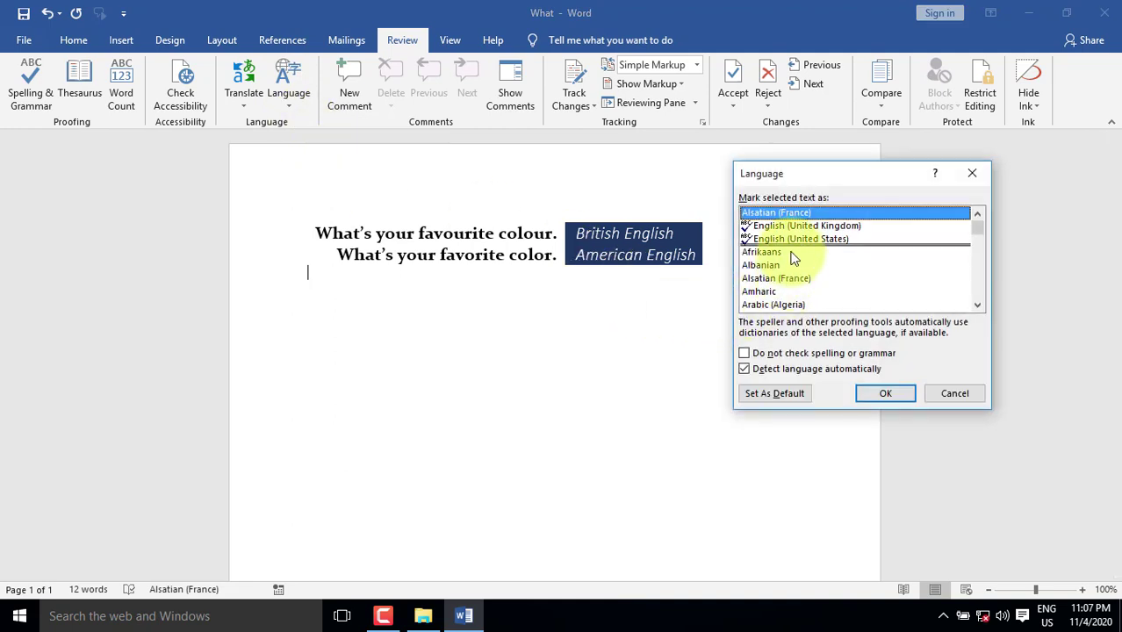
scroll(856, 277, down, 15)
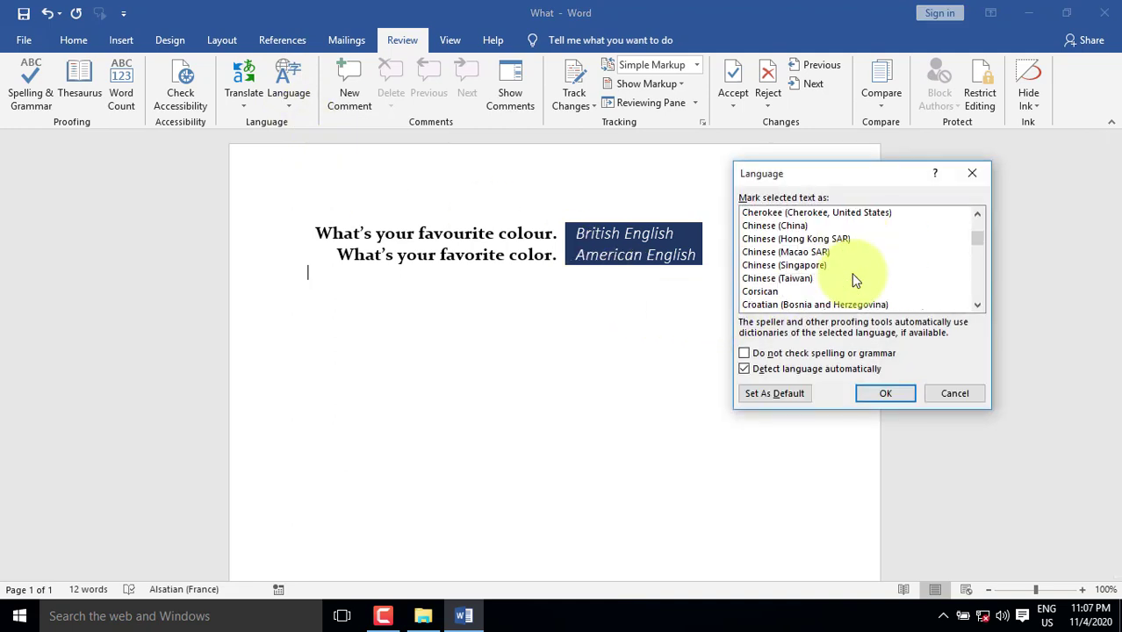
scroll(856, 279, down, 4)
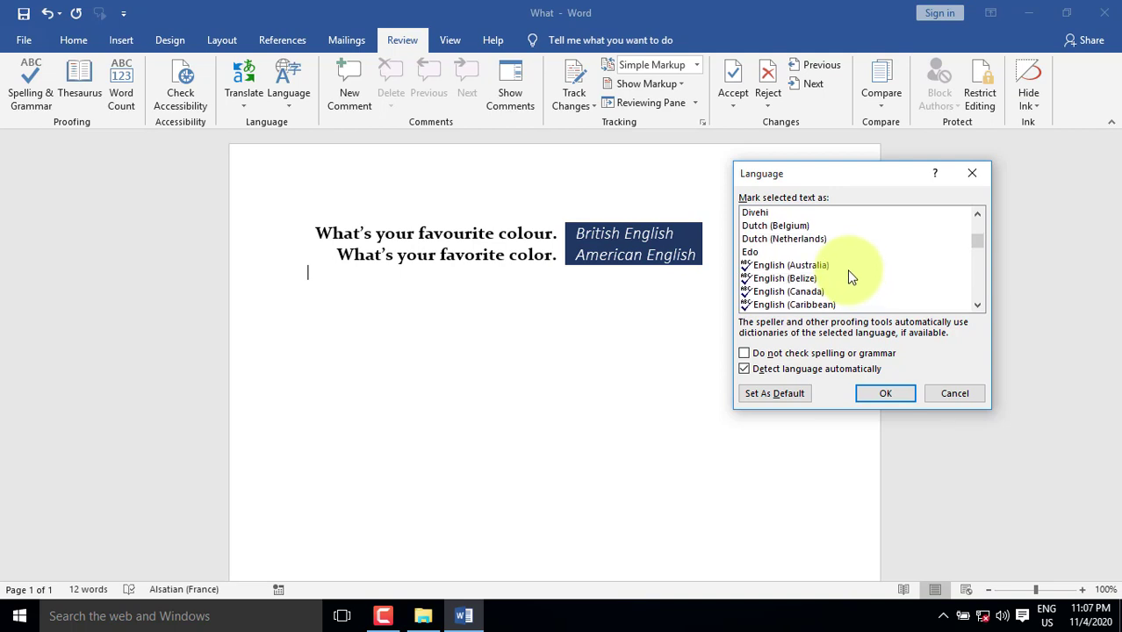
scroll(850, 279, down, 6)
scroll(850, 279, down, 2)
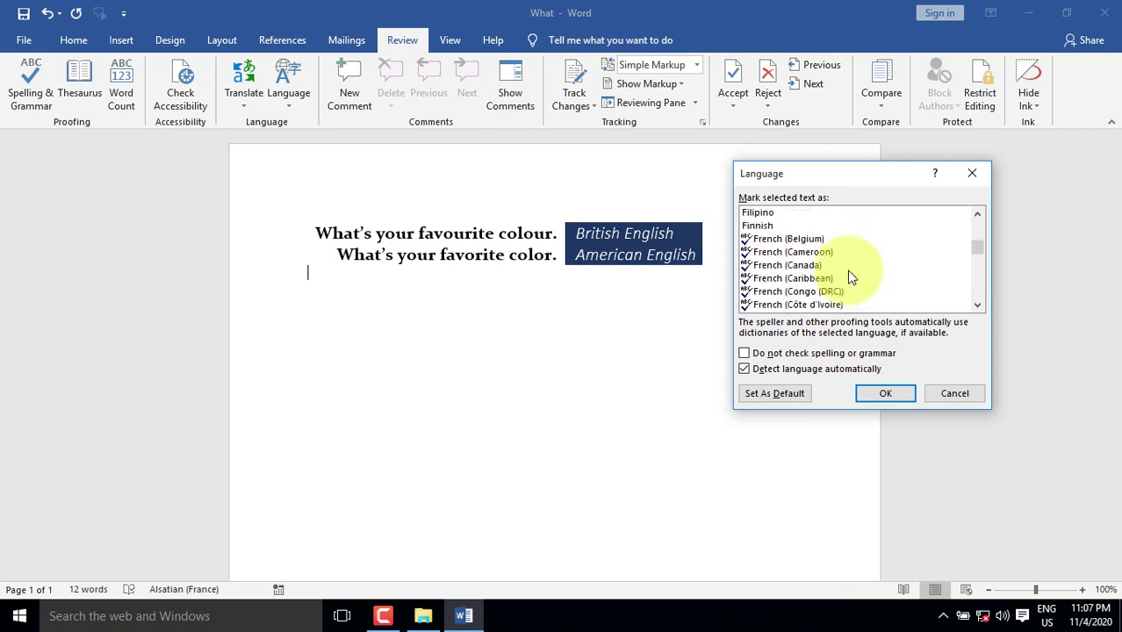
scroll(841, 276, down, 1)
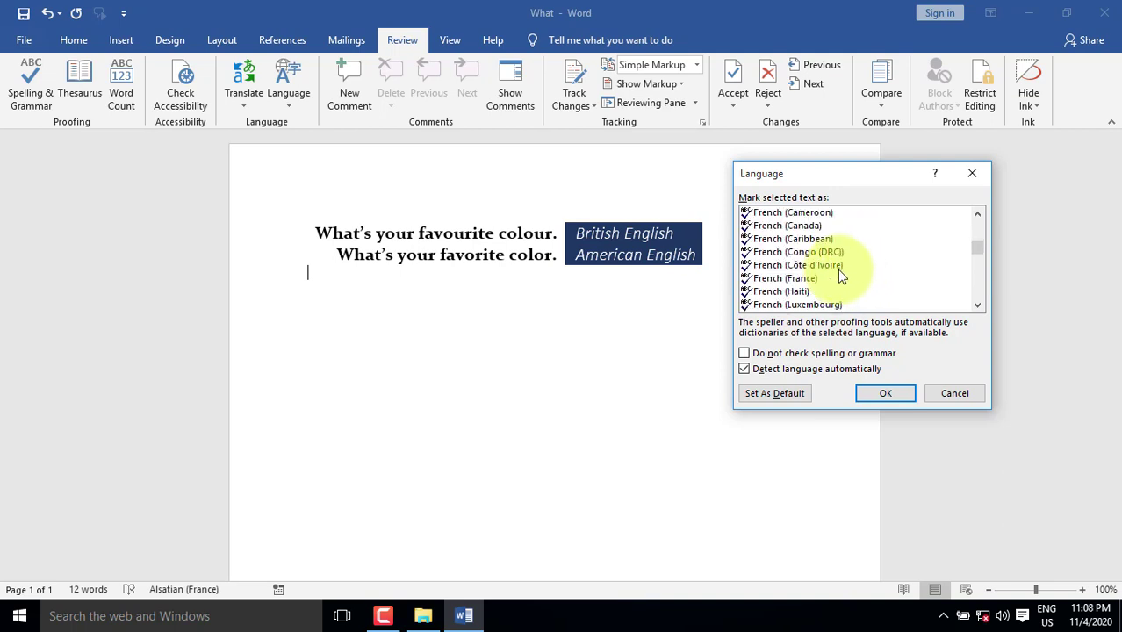
click(780, 279)
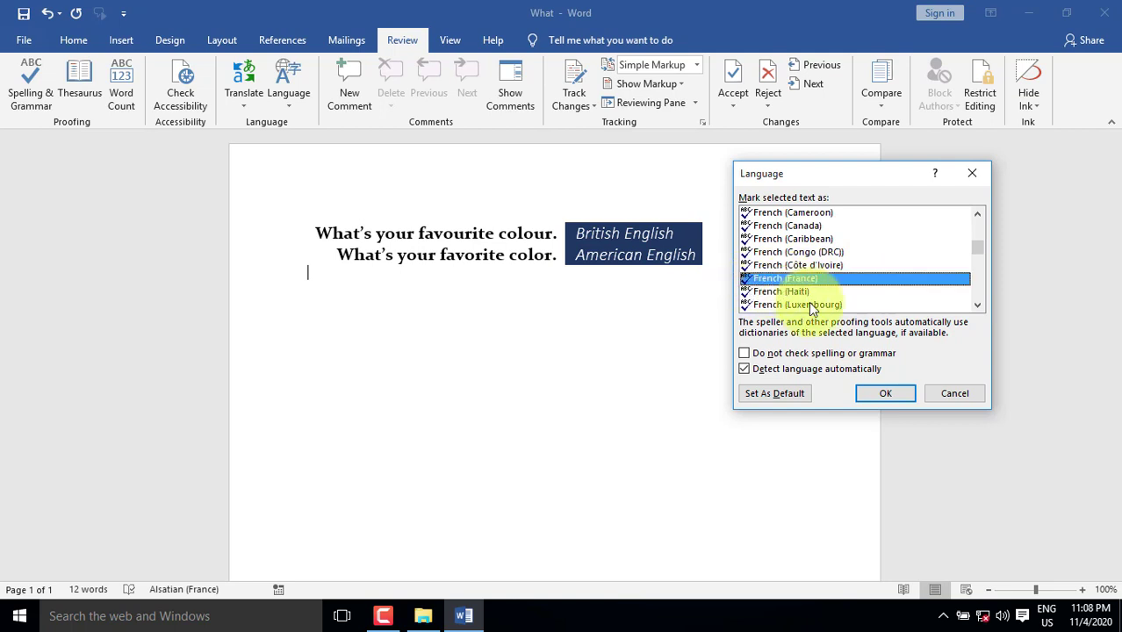
click(776, 394)
click(521, 354)
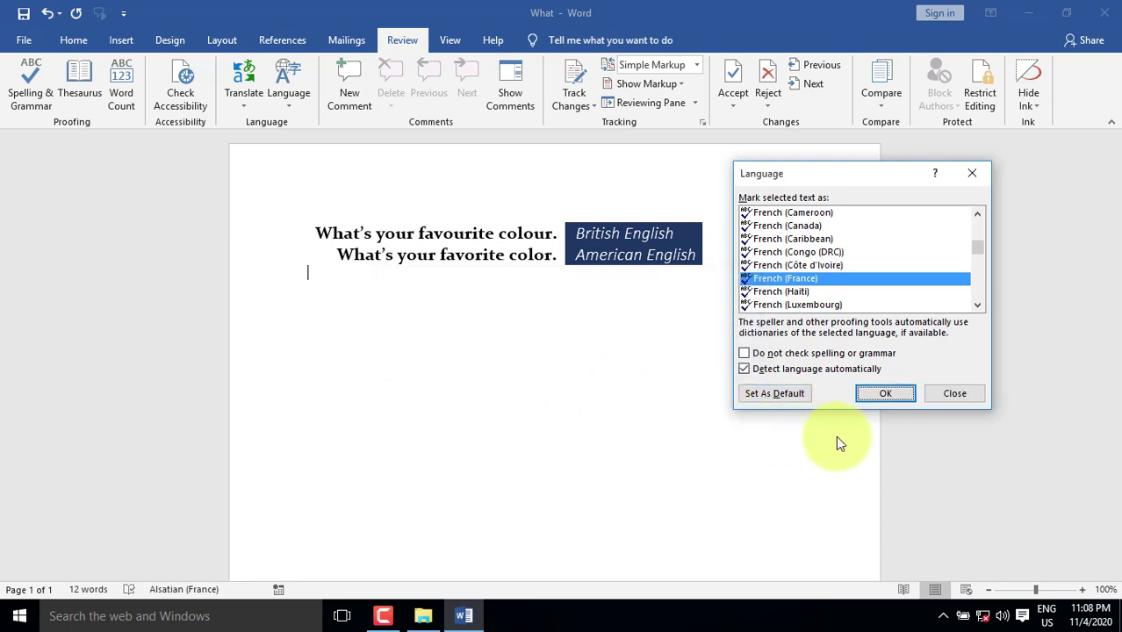
click(883, 394)
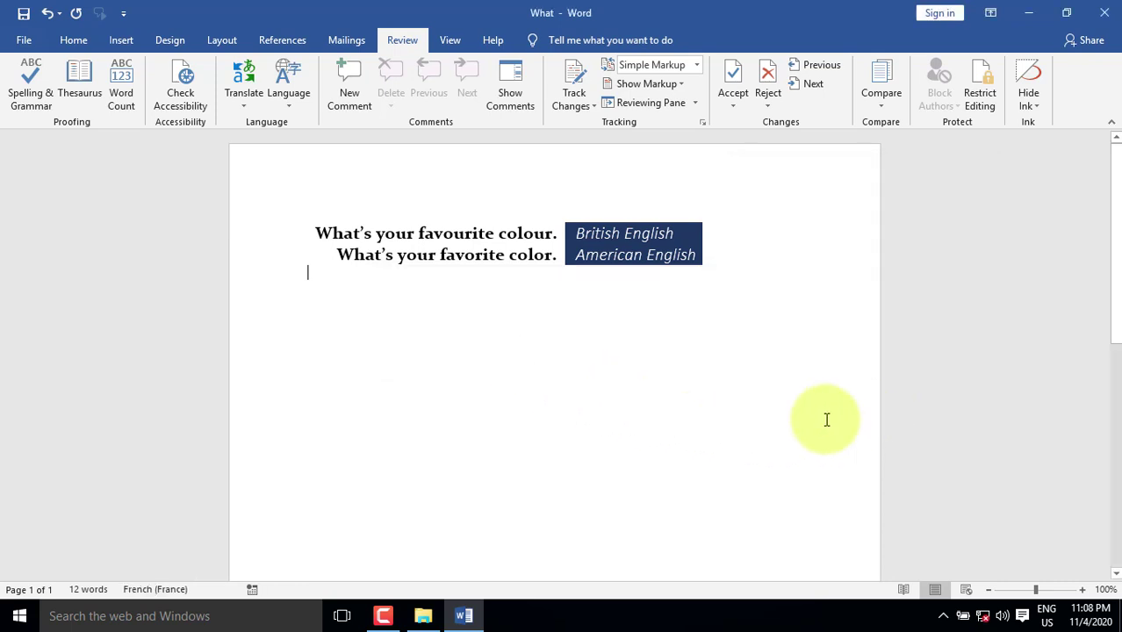